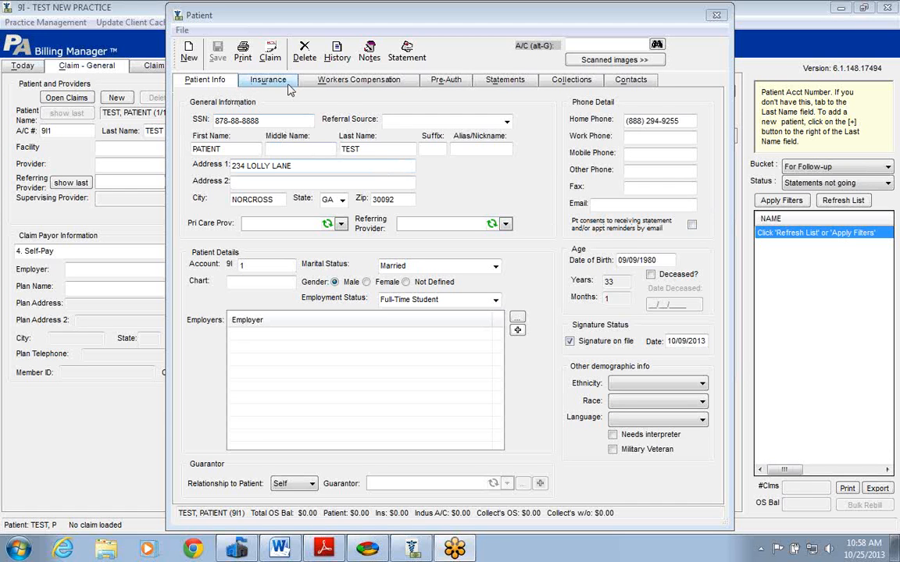
Begin a Primary Insurance entry for the patient and set the relationship to insured to Spouse.
{"action": "left_click", "coordinate": [280, 82]}
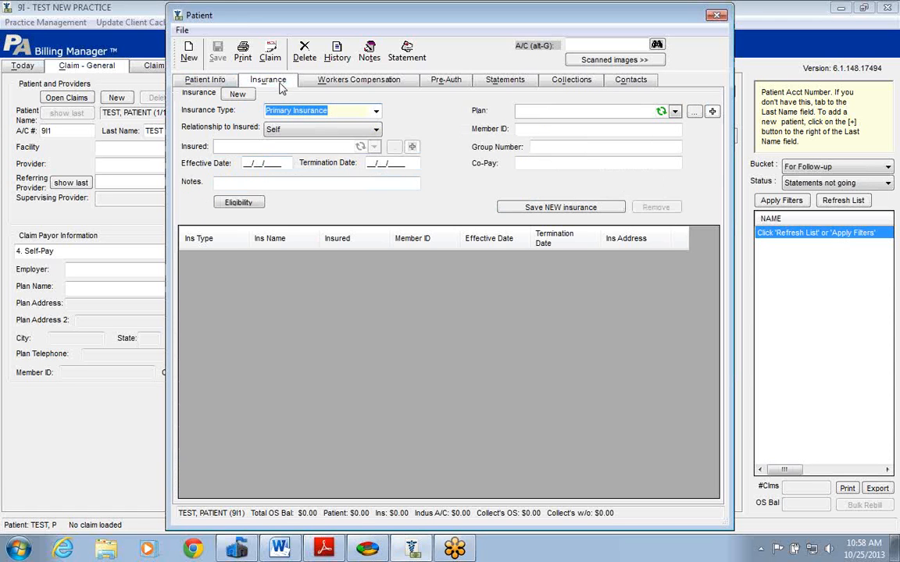
{"action": "left_click", "coordinate": [375, 114]}
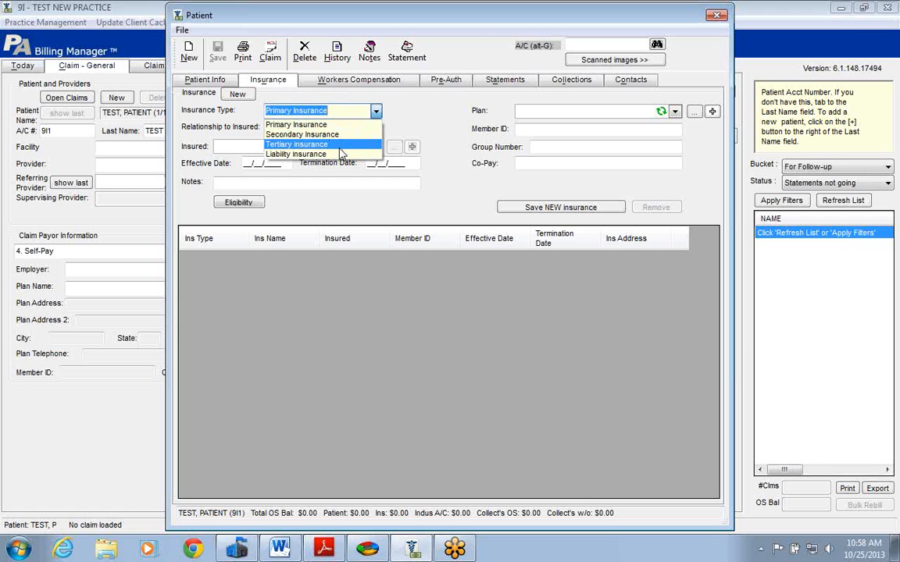
{"action": "left_click", "coordinate": [376, 112]}
{"action": "left_click_drag", "start_coordinate": [508, 24], "coordinate": [428, 23]}
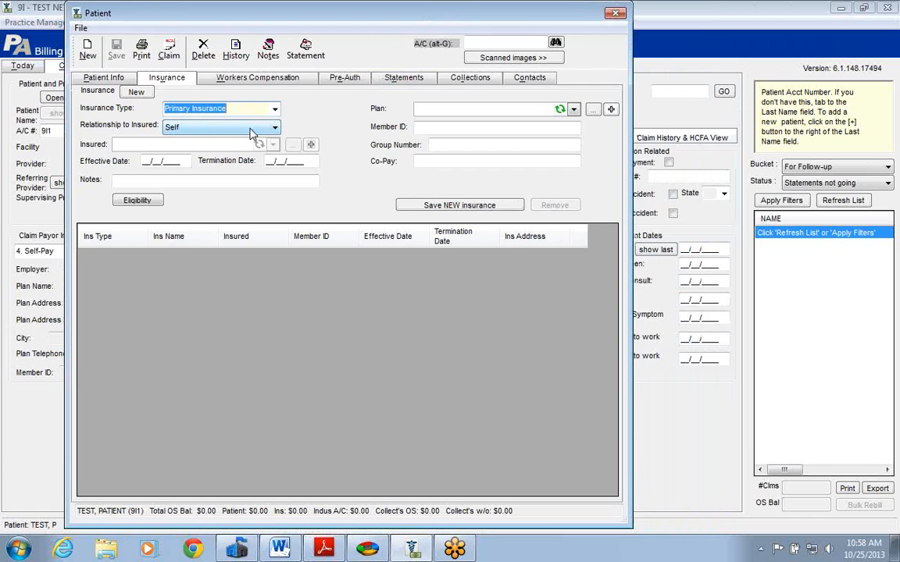
{"action": "left_click", "coordinate": [274, 130]}
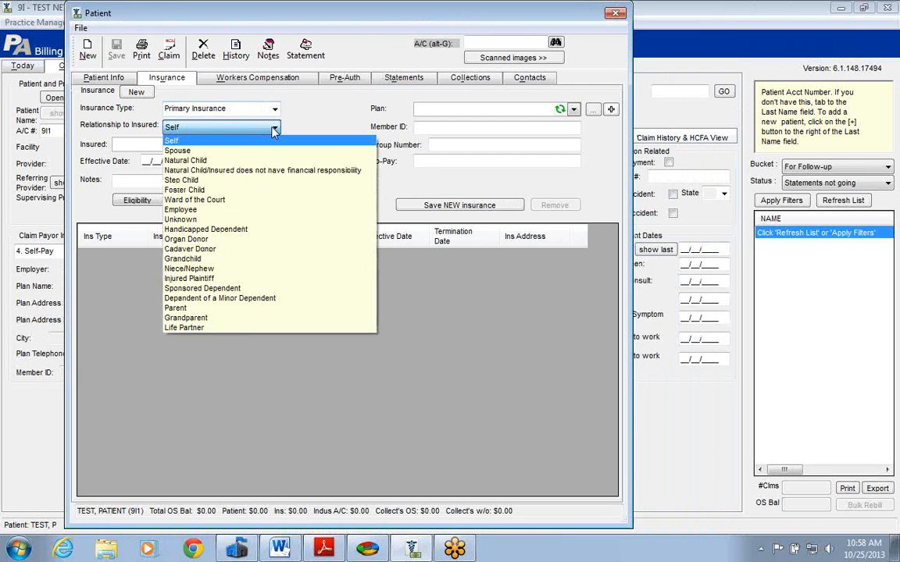
{"action": "left_click", "coordinate": [234, 151]}
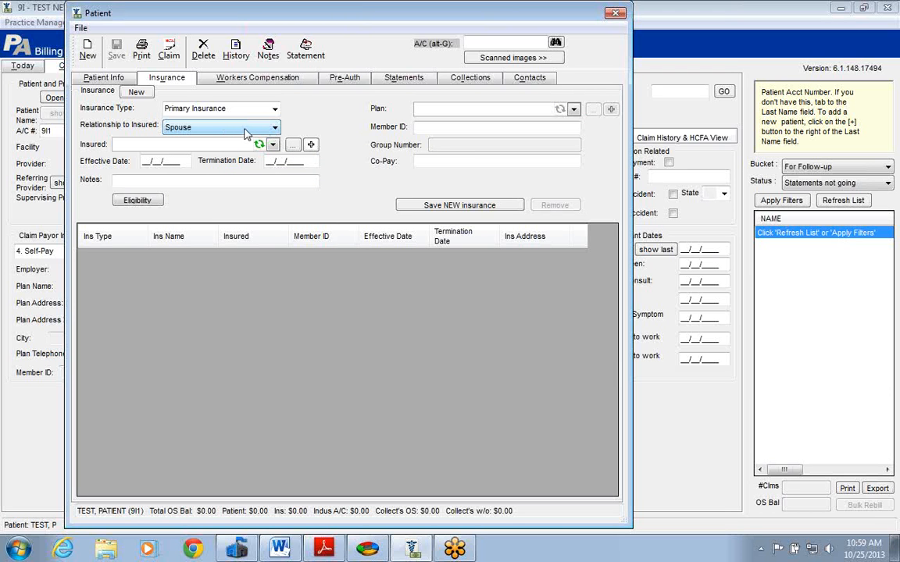
Add a new insured person and enter the person's first and last name, social security number and date of birth.
{"action": "left_click", "coordinate": [310, 145]}
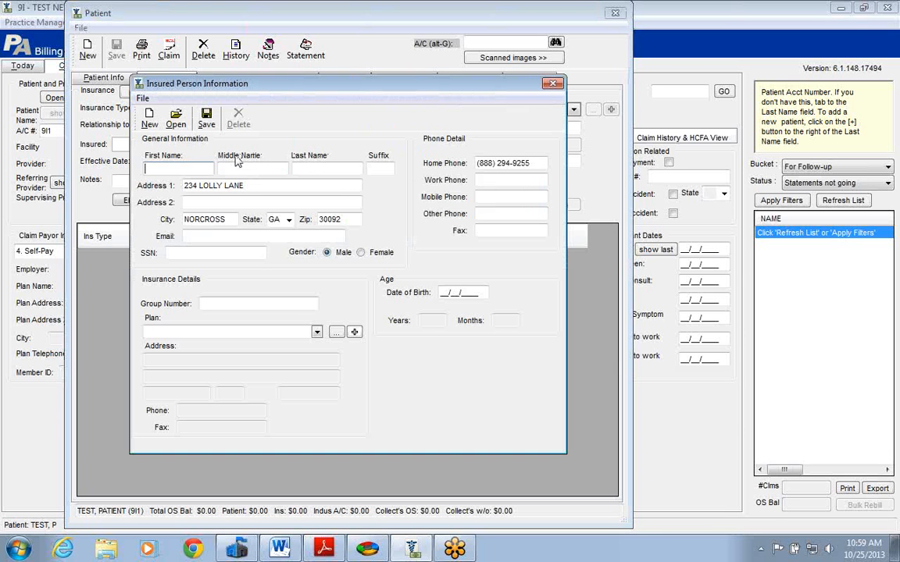
{"action": "key", "text": "Tab"}
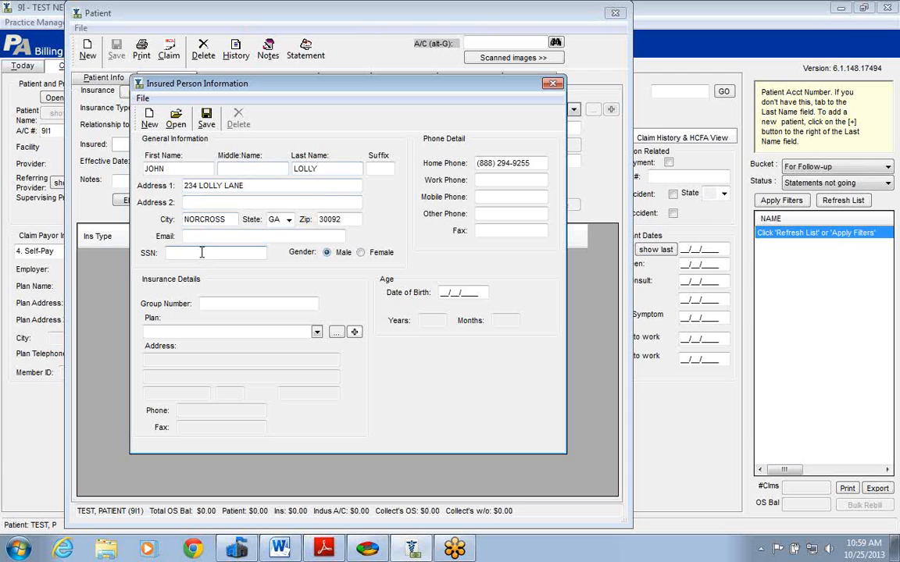
{"action": "left_click", "coordinate": [451, 292]}
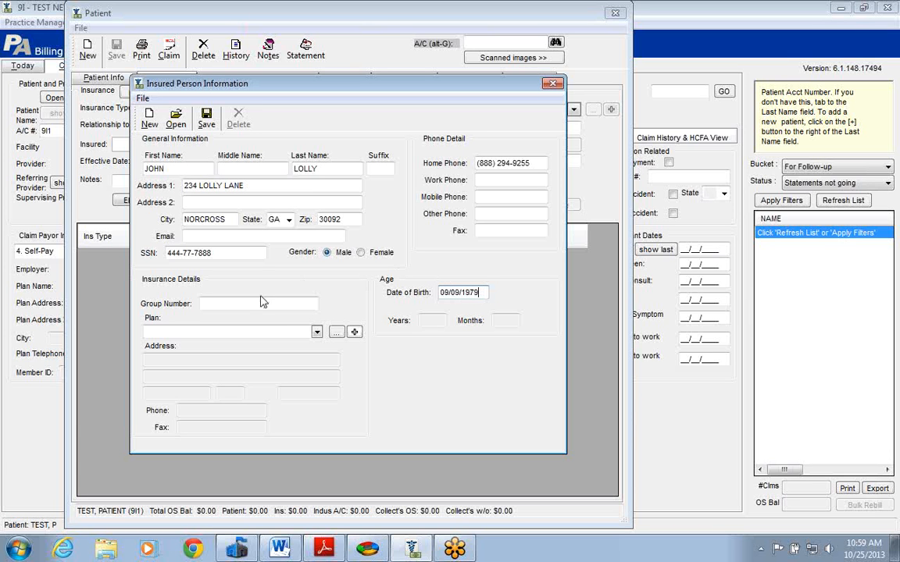
Open the insurance plan lookup for the insured person and search for plans named UNITED with payor ID 87726.
{"action": "left_click", "coordinate": [316, 332]}
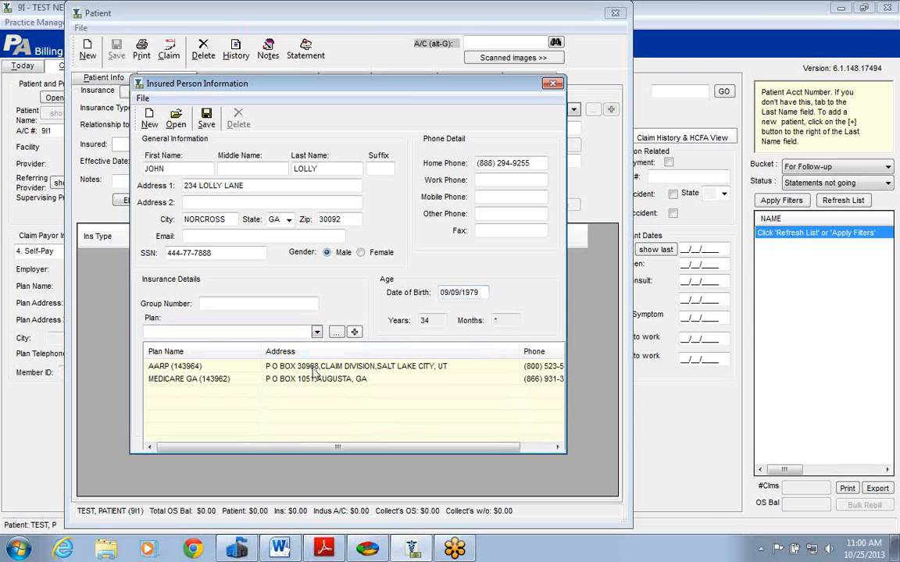
{"action": "left_click", "coordinate": [355, 332]}
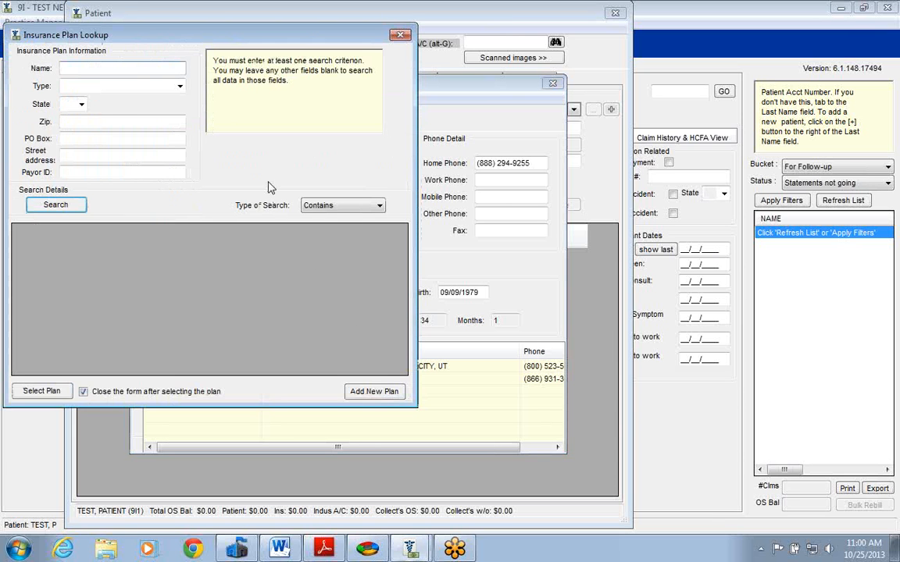
{"action": "left_click_drag", "start_coordinate": [203, 40], "coordinate": [297, 53]}
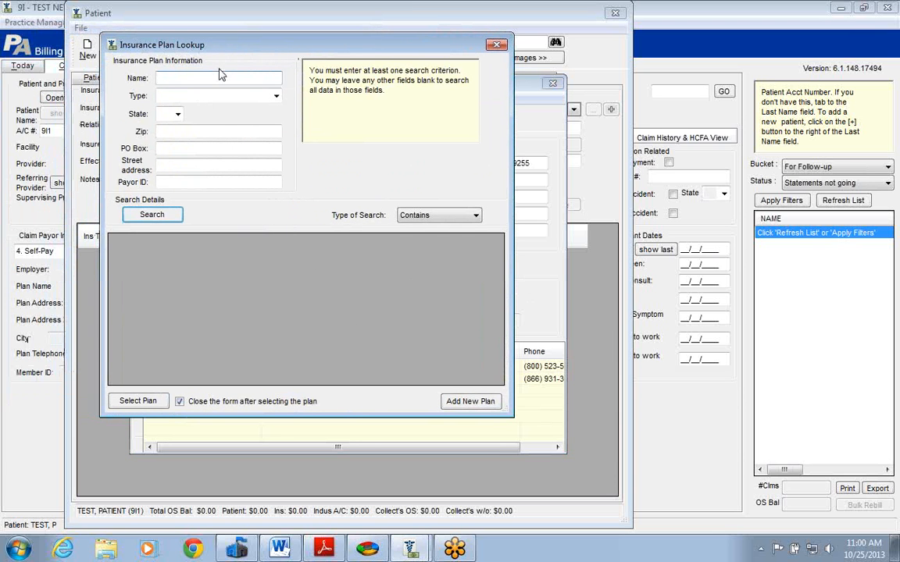
{"action": "left_click", "coordinate": [208, 76]}
{"action": "left_click_drag", "start_coordinate": [283, 41], "coordinate": [390, 50]}
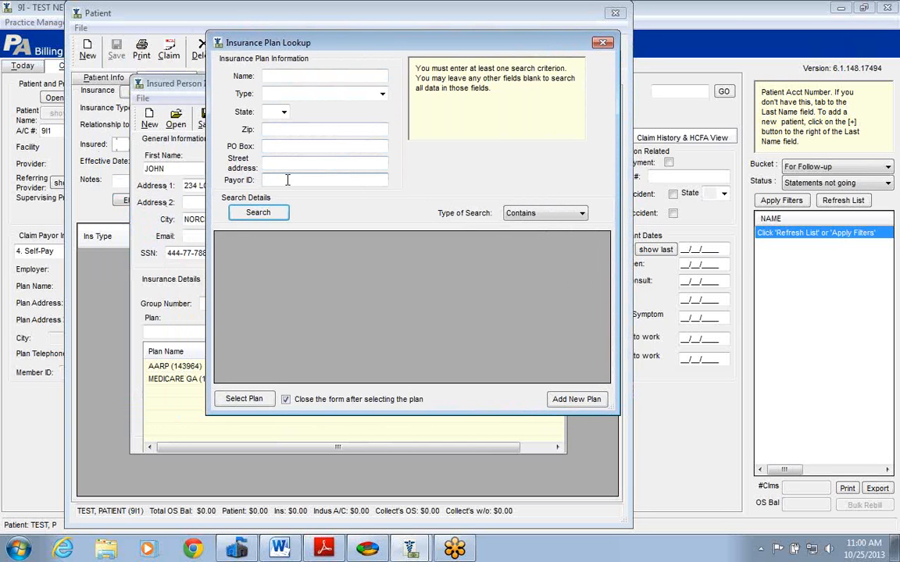
{"action": "type", "text": "87726"}
{"action": "key", "text": "shift+Tab"}
{"action": "key", "text": "shift+Tab"}
{"action": "key", "text": "shift+Tab"}
{"action": "key", "text": "shift+Tab"}
{"action": "key", "text": "shift+Tab"}
{"action": "key", "text": "shift+Tab"}
{"action": "type", "text": "U"}
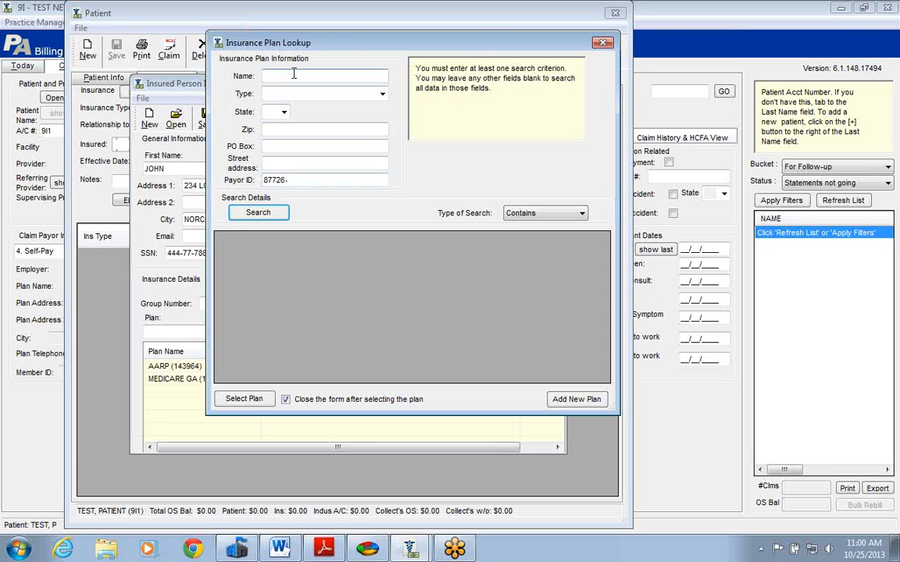
{"action": "type", "text": "NITED"}
{"action": "left_click", "coordinate": [258, 211]}
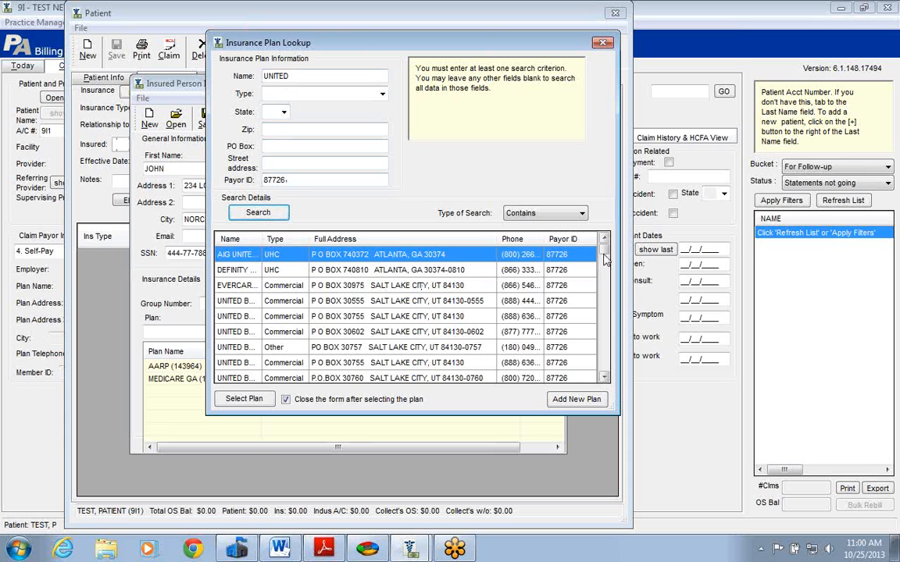
Widen the Name column of the results and narrow the plan search to PO Box 740.
{"action": "scroll", "coordinate": [545, 248], "scroll_direction": "down", "scroll_amount": 5}
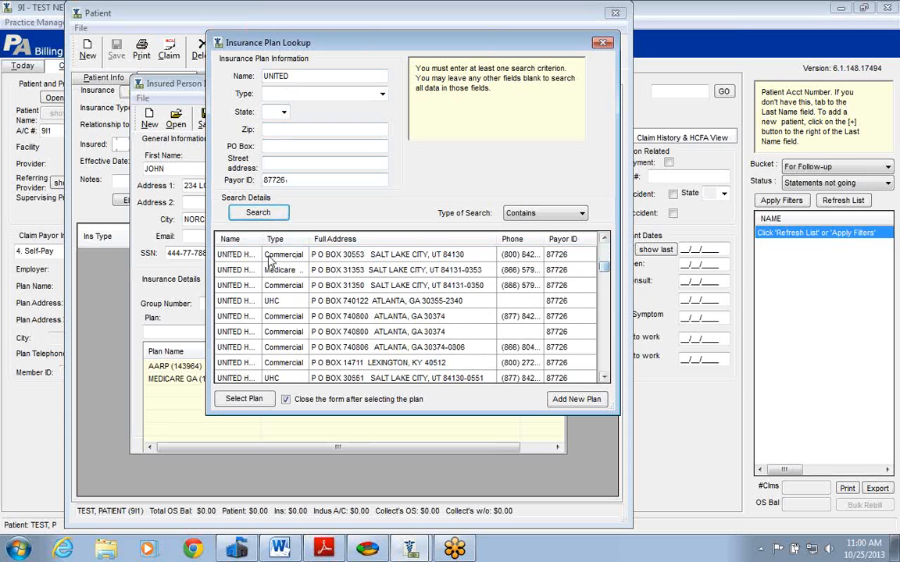
{"action": "left_click_drag", "start_coordinate": [264, 239], "coordinate": [286, 240]}
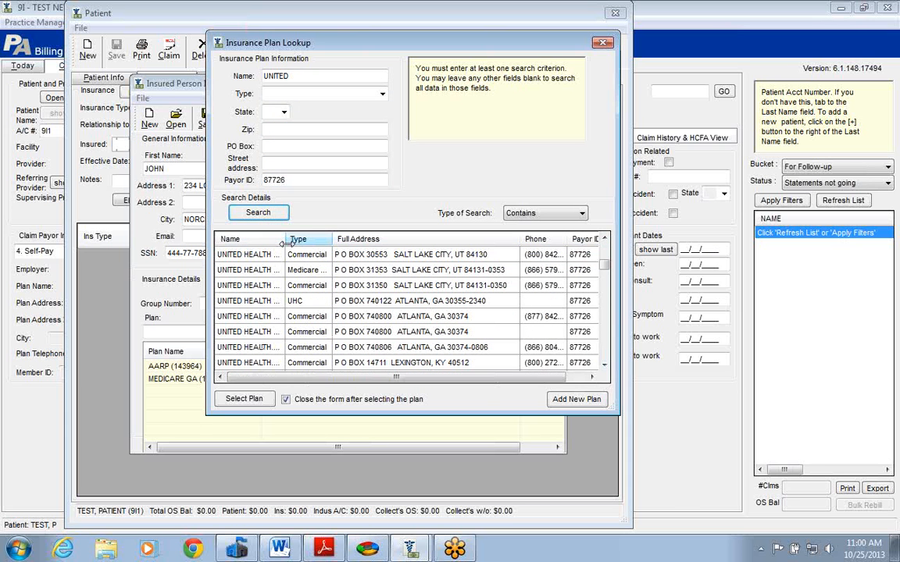
{"action": "left_click", "coordinate": [278, 146]}
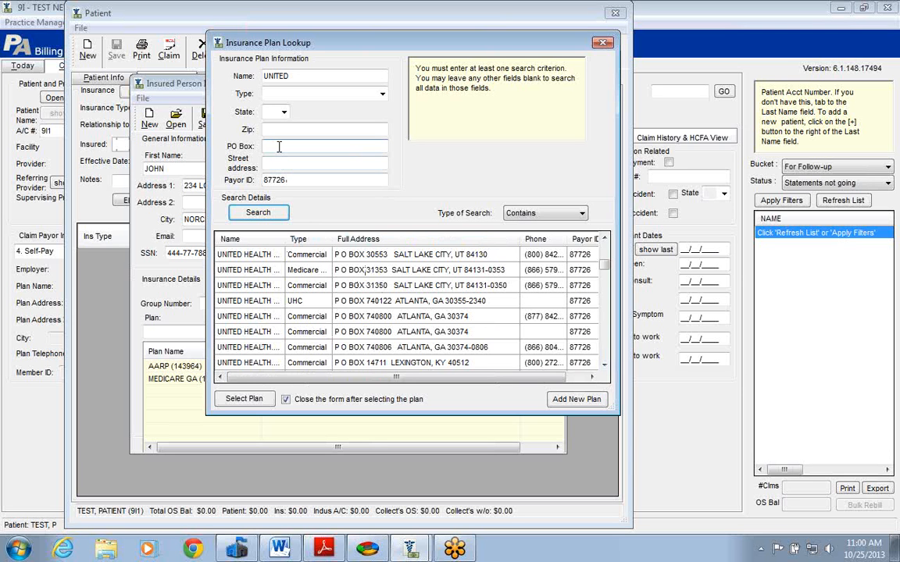
{"action": "type", "text": "740"}
{"action": "left_click", "coordinate": [256, 214]}
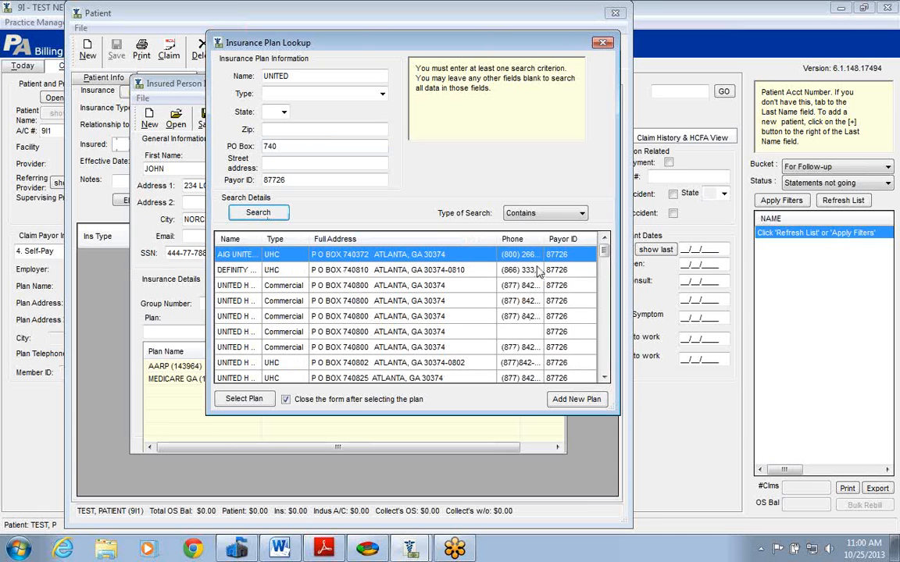
Add the second listed commercial United Health Care plan at P O BOX 740800, Atlanta, and assign it to the insured person.
{"action": "left_click_drag", "start_coordinate": [543, 240], "coordinate": [560, 240]}
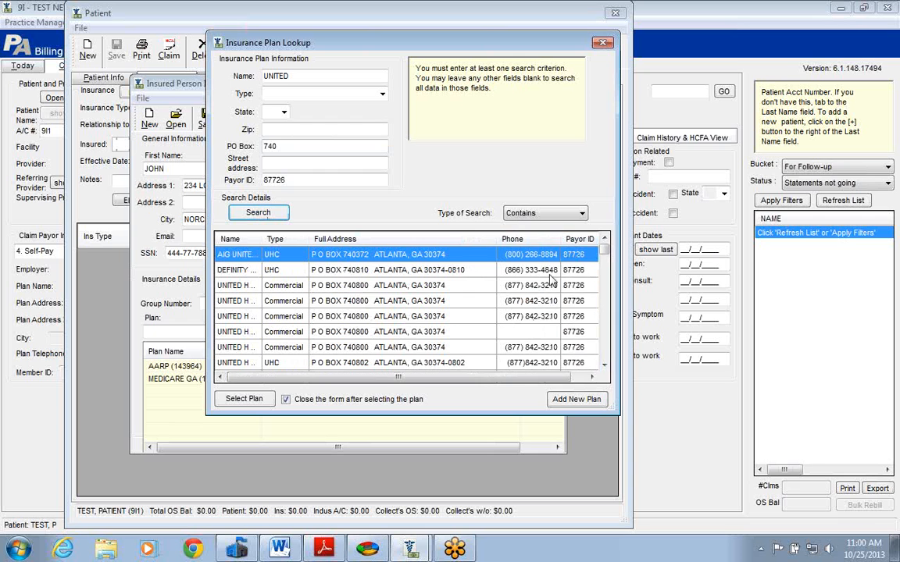
{"action": "left_click", "coordinate": [332, 301]}
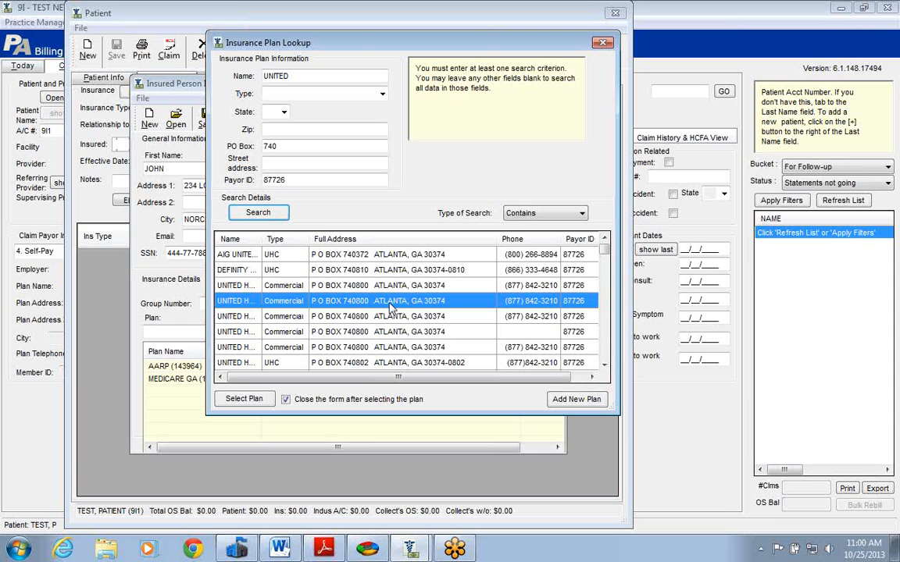
{"action": "left_click", "coordinate": [245, 399]}
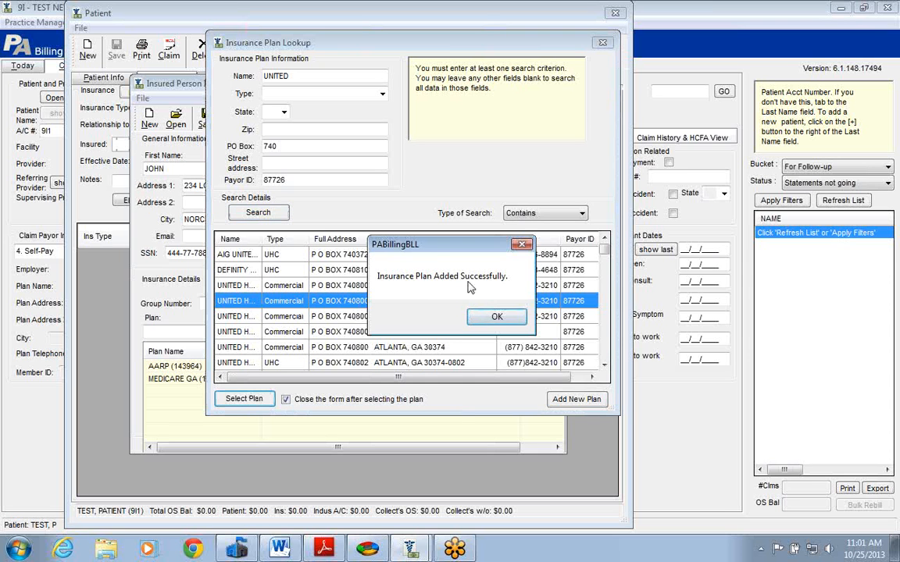
{"action": "left_click", "coordinate": [492, 317]}
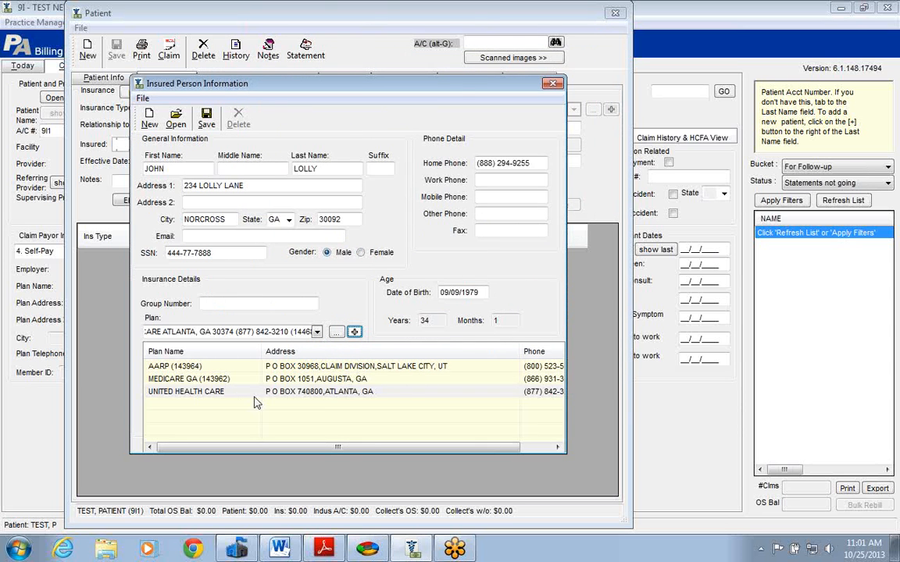
{"action": "left_click", "coordinate": [187, 391]}
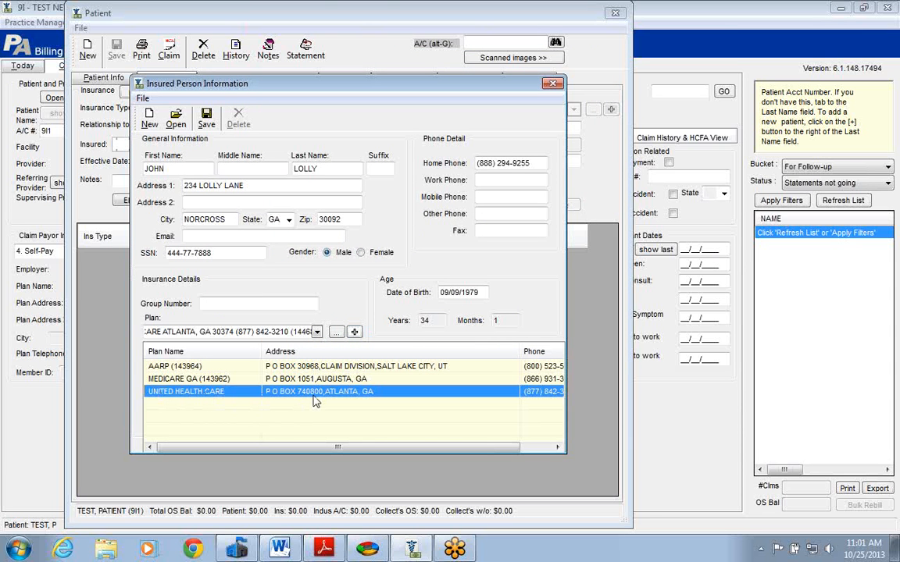
Enter the insurance group number for the insured person and save the insured person's record.
{"action": "left_click", "coordinate": [244, 306]}
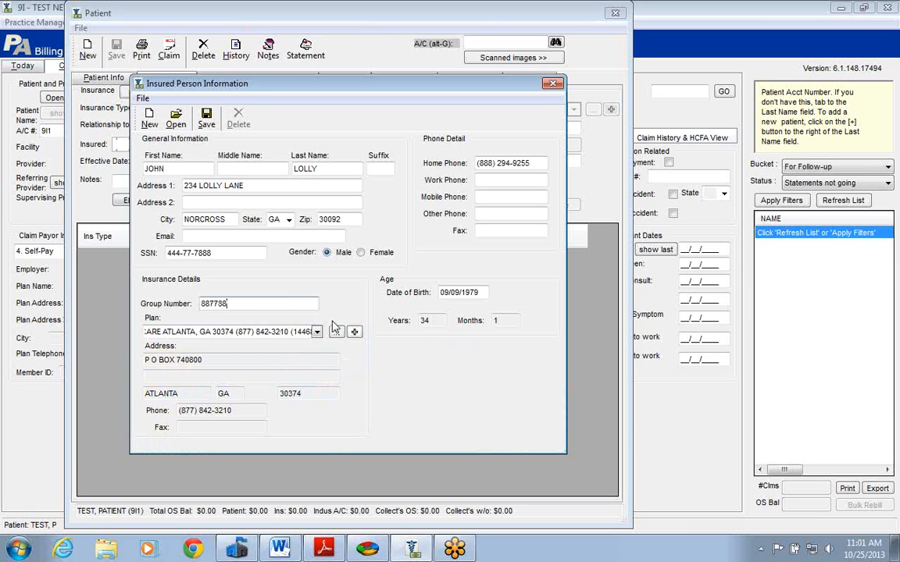
{"action": "left_click", "coordinate": [207, 125]}
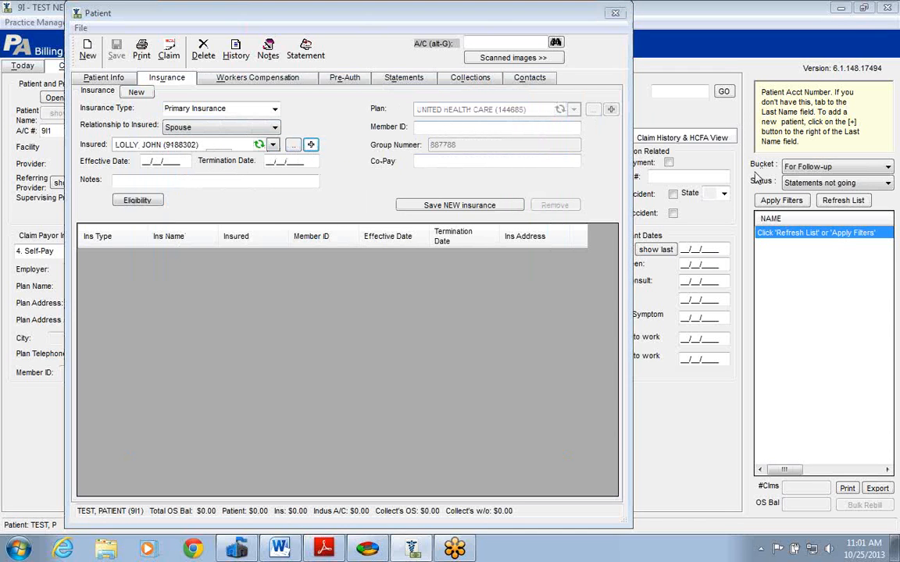
Enter the member ID, a co-pay of 25 and the note NEW PLAN, and save the new primary insurance.
{"action": "left_click", "coordinate": [439, 128]}
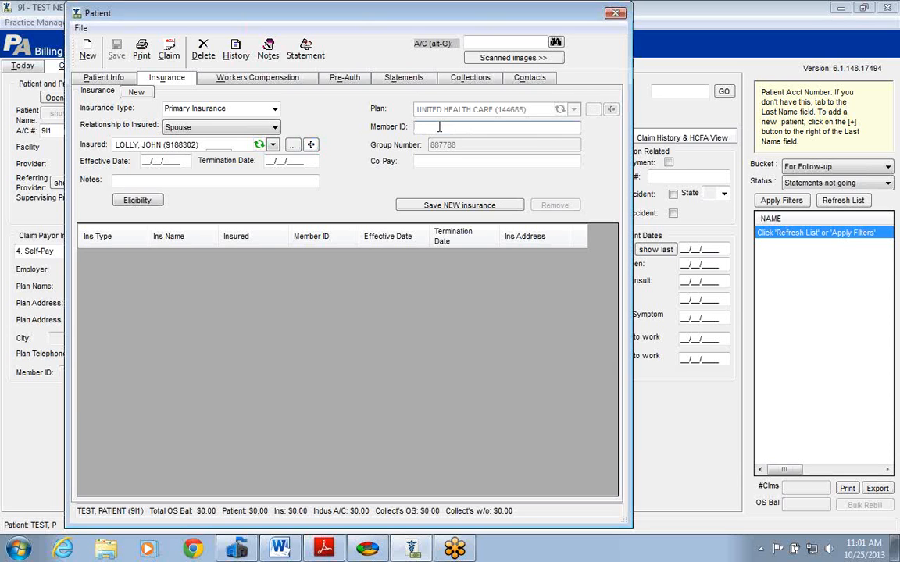
{"action": "left_click", "coordinate": [434, 161]}
{"action": "type", "text": "25"}
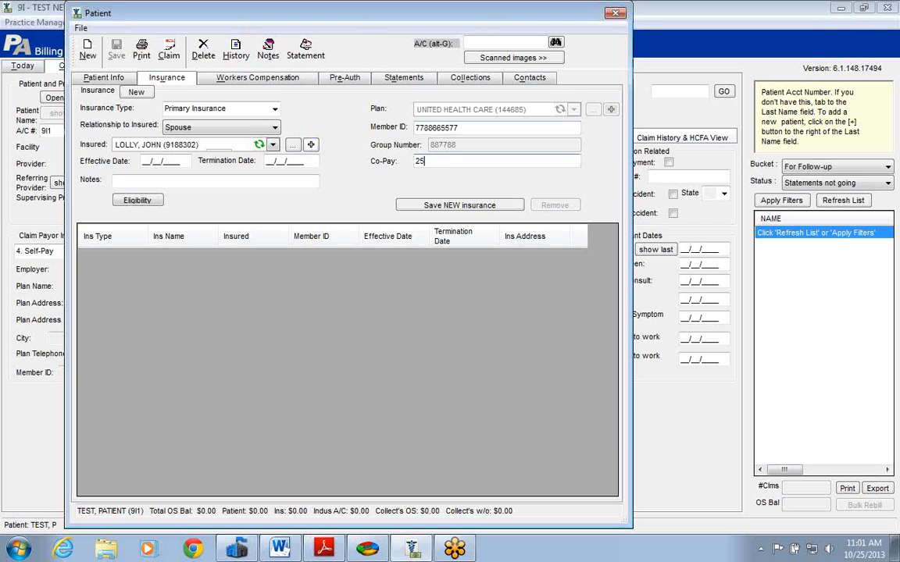
{"action": "left_click", "coordinate": [252, 184]}
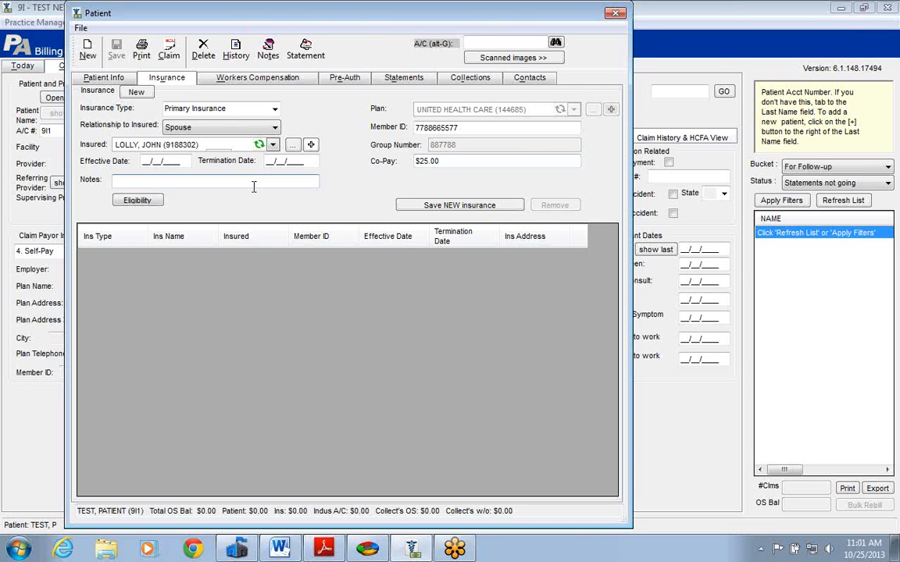
{"action": "type", "text": "NEW PLAN"}
{"action": "left_click", "coordinate": [462, 205]}
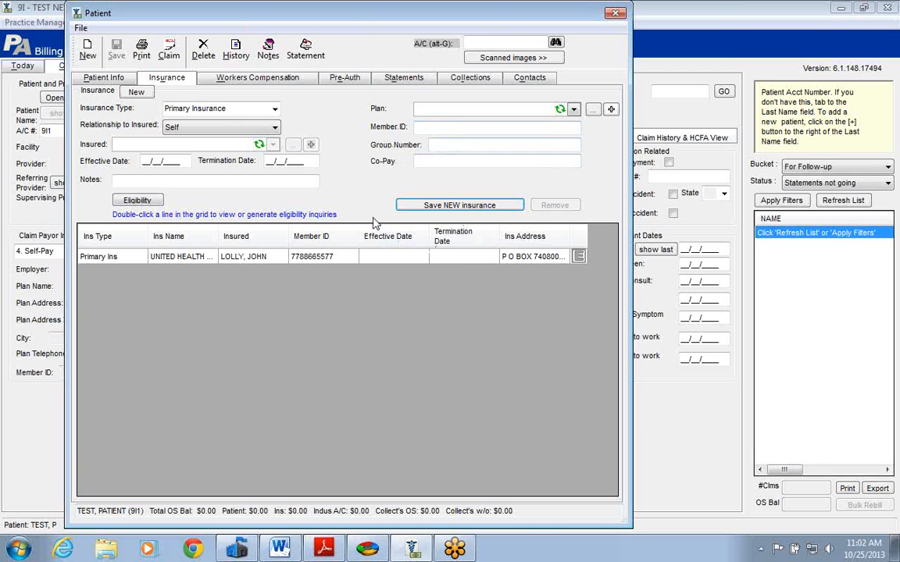
Start a Secondary Insurance entry for the patient with AARP (143964) as the plan.
{"action": "left_click", "coordinate": [276, 110]}
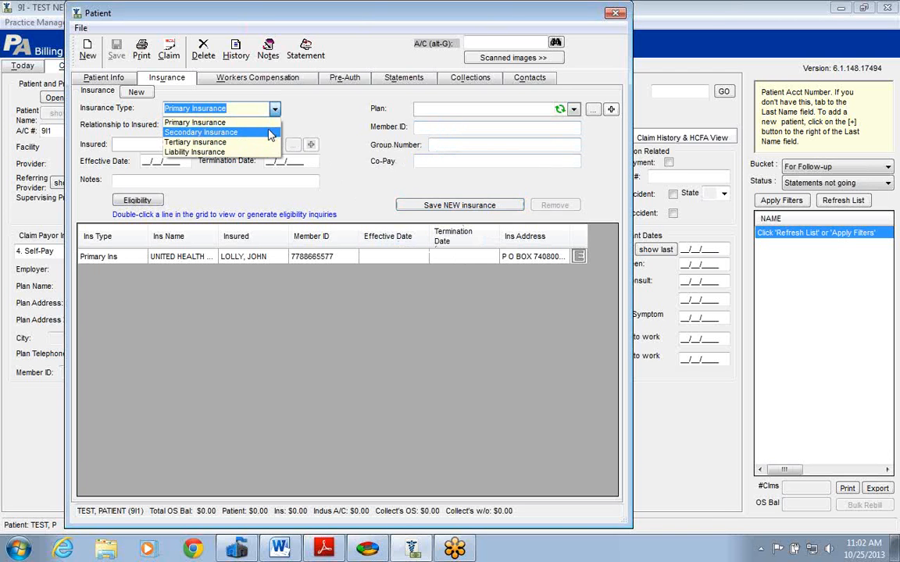
{"action": "left_click", "coordinate": [270, 134]}
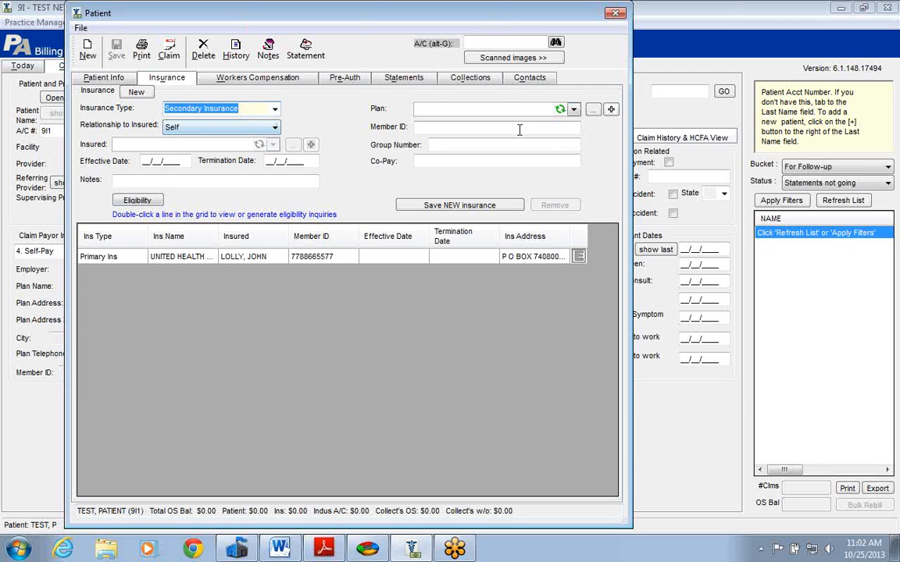
{"action": "left_click", "coordinate": [574, 111]}
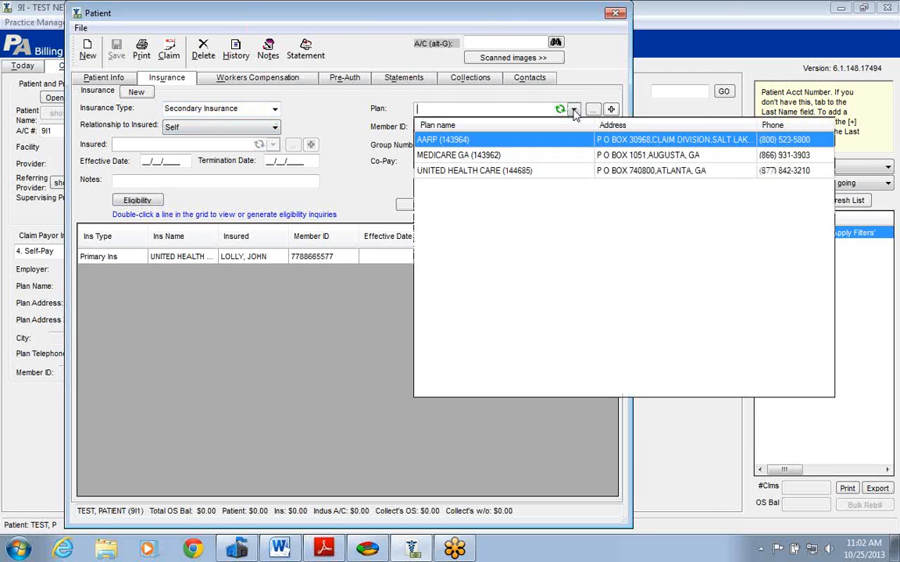
{"action": "left_click", "coordinate": [515, 145]}
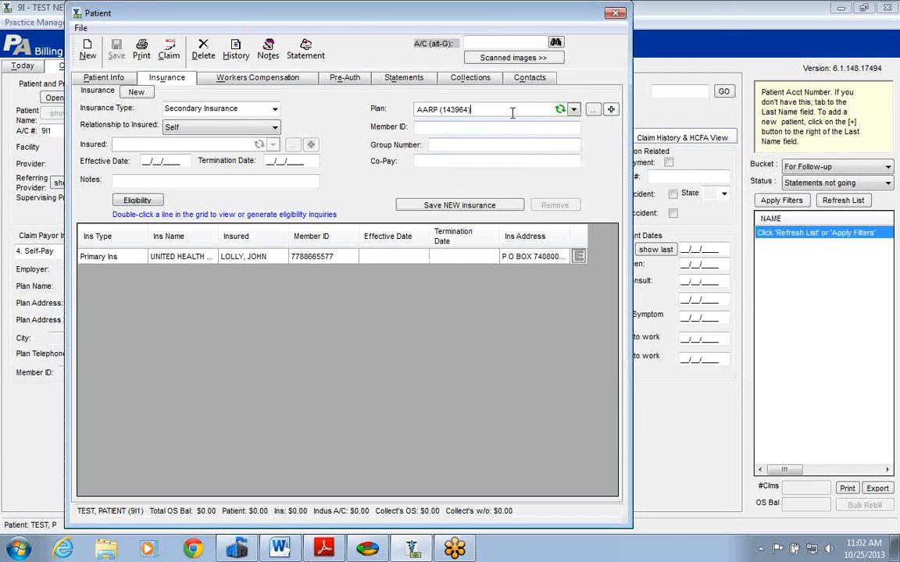
Open the AARP plan's details and enter the user comment PHONE CHANGE.
{"action": "left_click", "coordinate": [593, 111]}
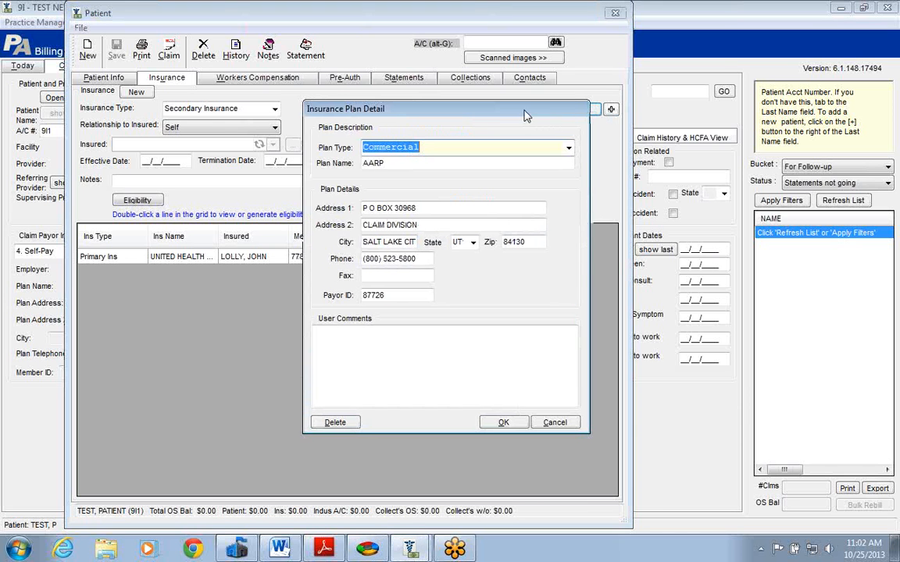
{"action": "left_click_drag", "start_coordinate": [527, 113], "coordinate": [461, 87]}
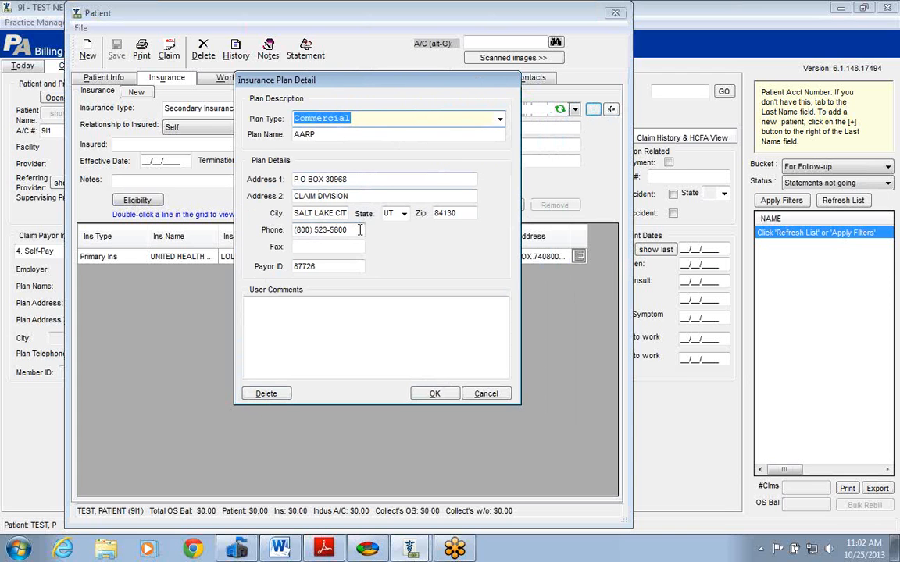
{"action": "left_click_drag", "start_coordinate": [360, 230], "coordinate": [293, 230]}
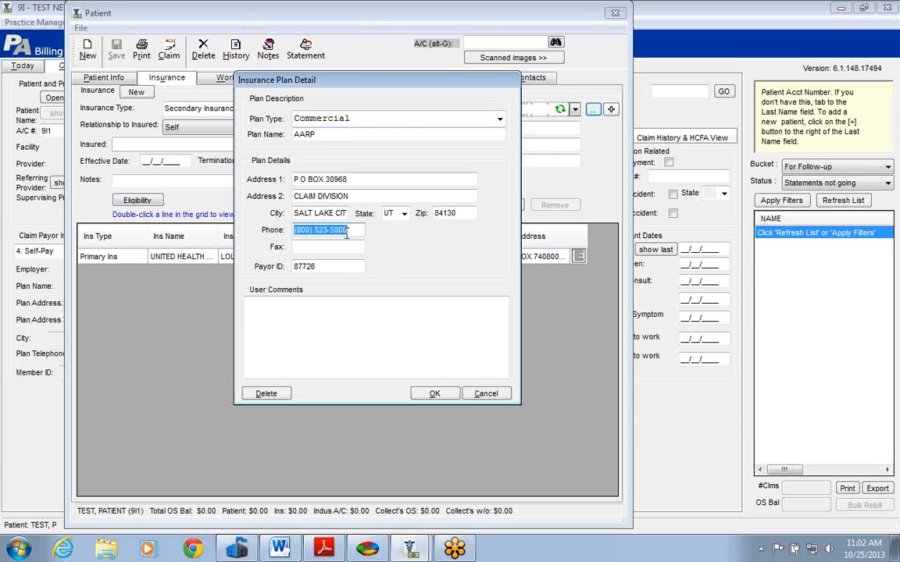
{"action": "left_click", "coordinate": [312, 315]}
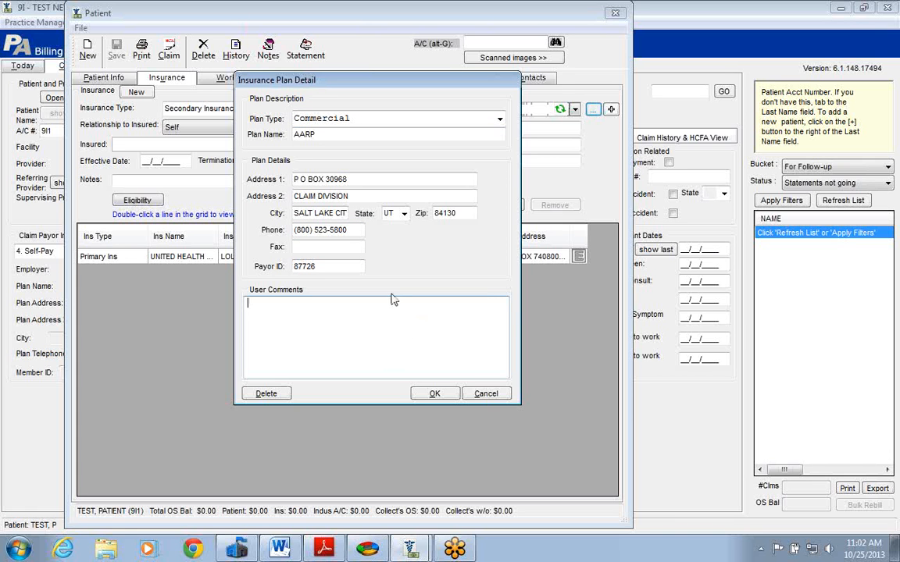
{"action": "type", "text": "PHONEN"}
{"action": "key", "text": "BackSpace"}
{"action": "type", "text": "CHANGE"}
Try replacing the last two digits of the AARP plan's phone number with 77, but decline applying the edits to all linked patients.
{"action": "left_click", "coordinate": [361, 233]}
{"action": "key", "text": "BackSpace"}
{"action": "key", "text": "BackSpace"}
{"action": "type", "text": "77"}
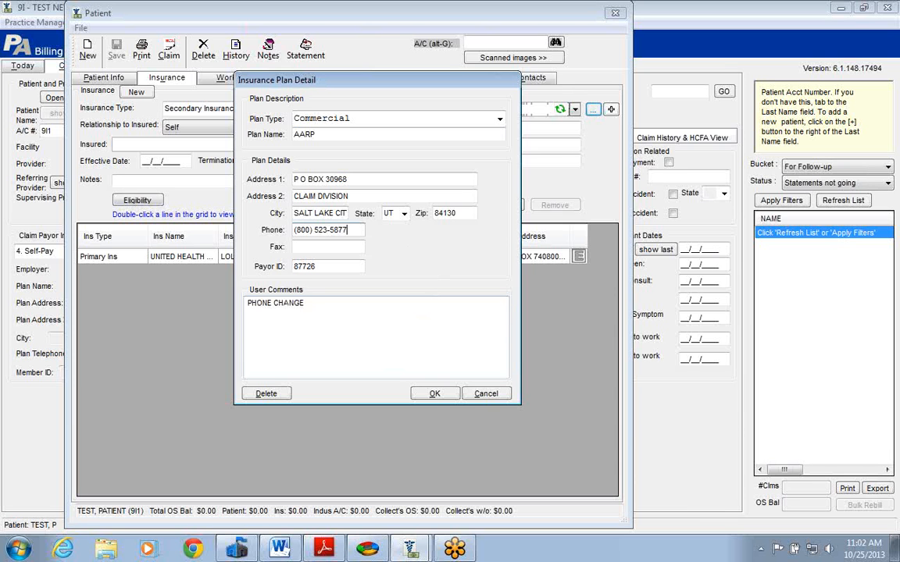
{"action": "left_click", "coordinate": [435, 393]}
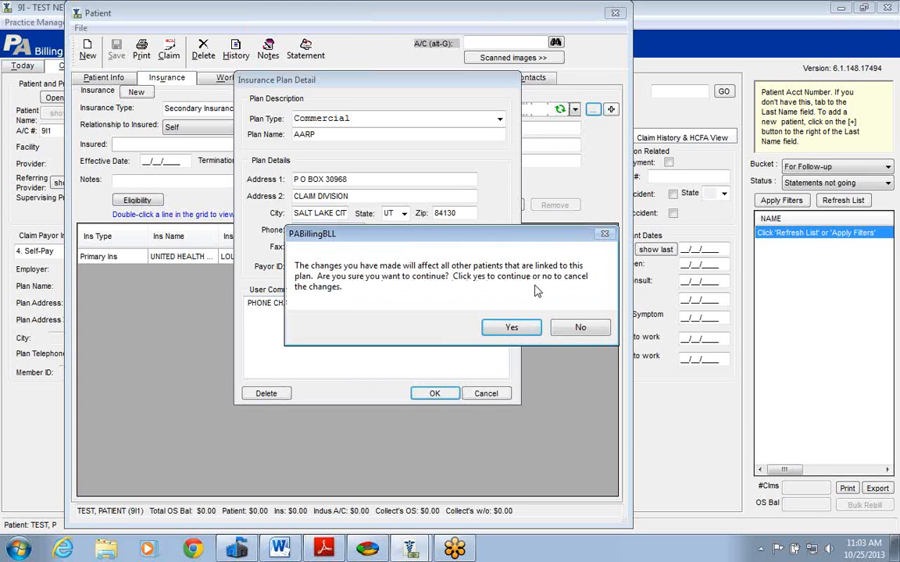
{"action": "left_click", "coordinate": [580, 328]}
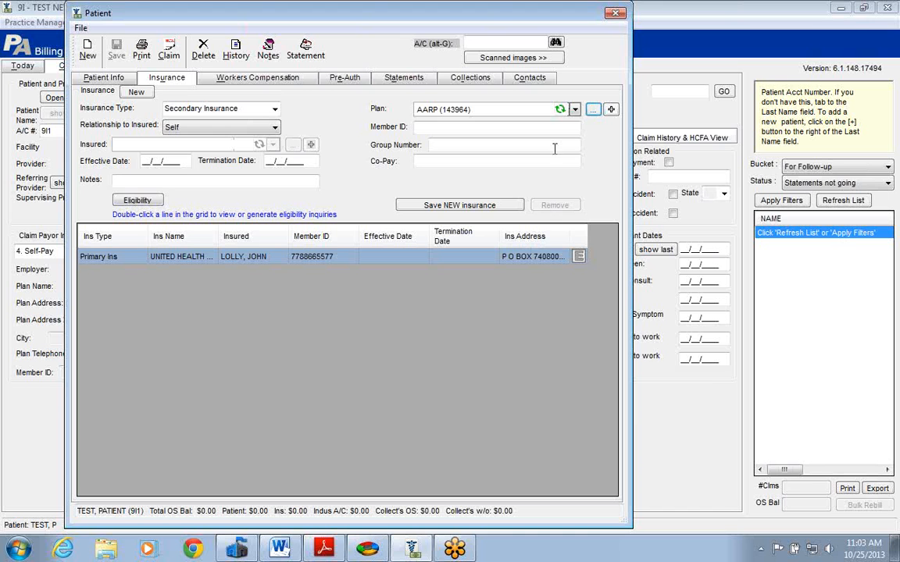
Reopen the AARP plan's details and start deleting the plan, but cancel the deletion.
{"action": "left_click", "coordinate": [593, 111]}
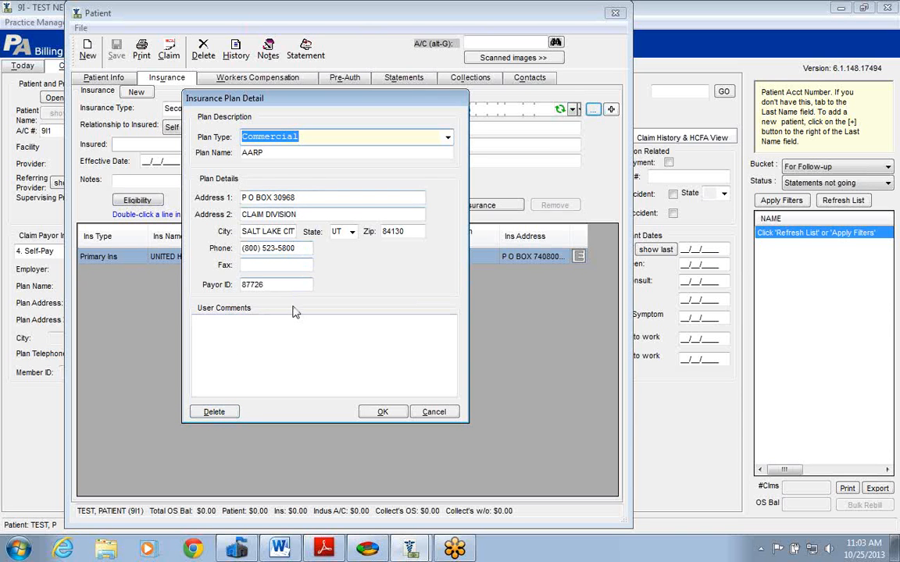
{"action": "left_click", "coordinate": [214, 414]}
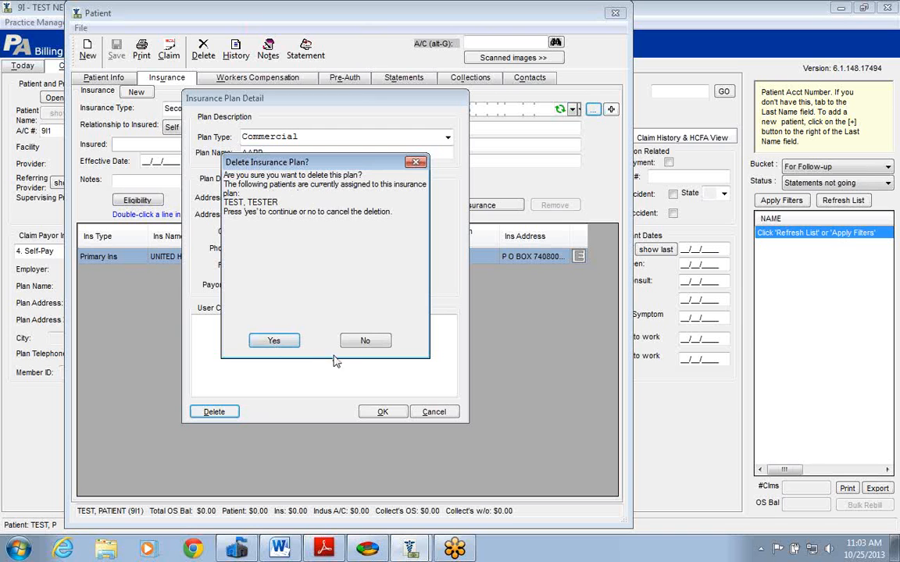
{"action": "left_click", "coordinate": [415, 164]}
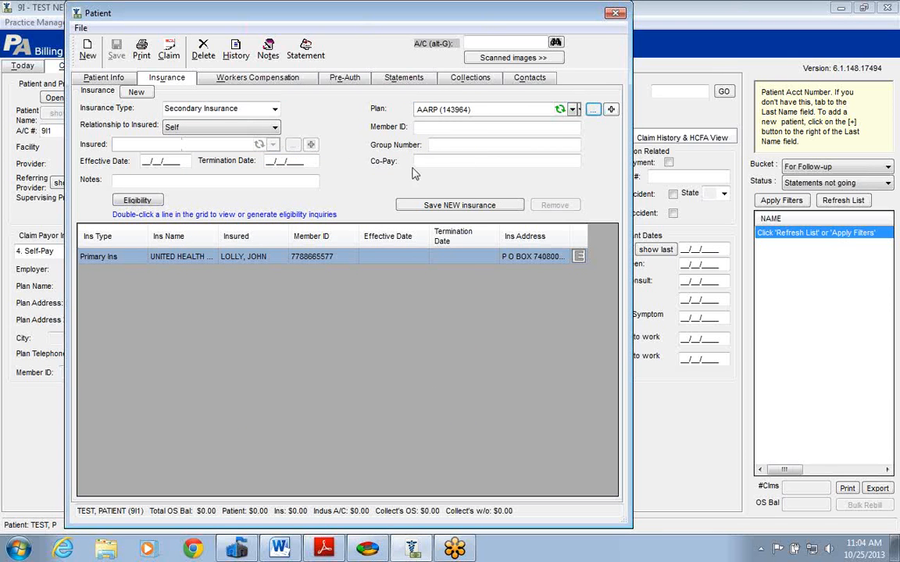
Enter the member ID and group number for the secondary AARP insurance, leave the co-pay blank, and save the new insurance.
{"action": "left_click", "coordinate": [466, 125]}
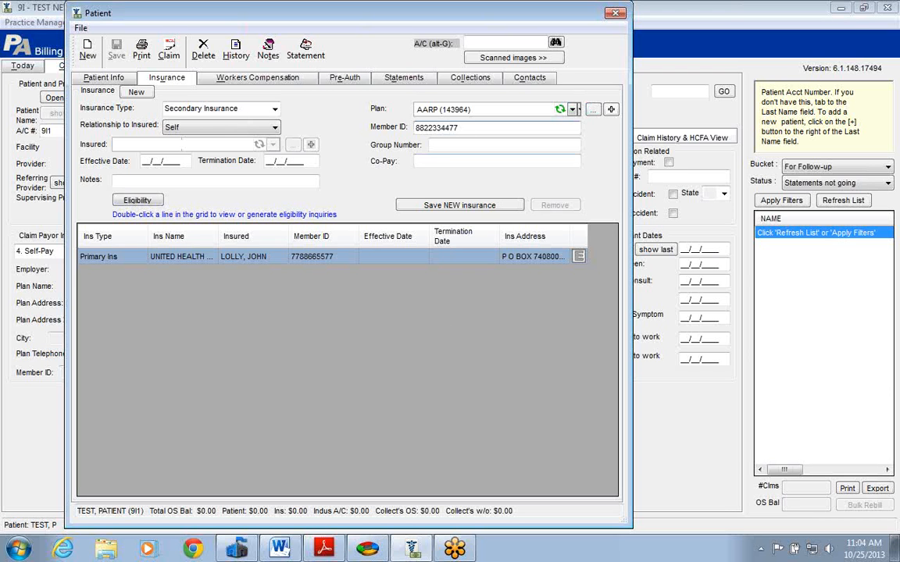
{"action": "left_click", "coordinate": [443, 145]}
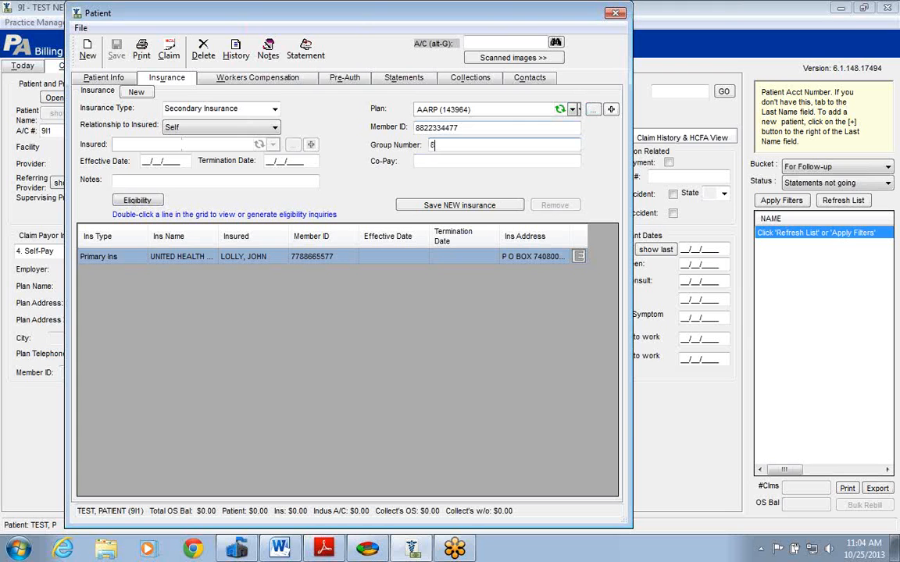
{"action": "left_click", "coordinate": [439, 161]}
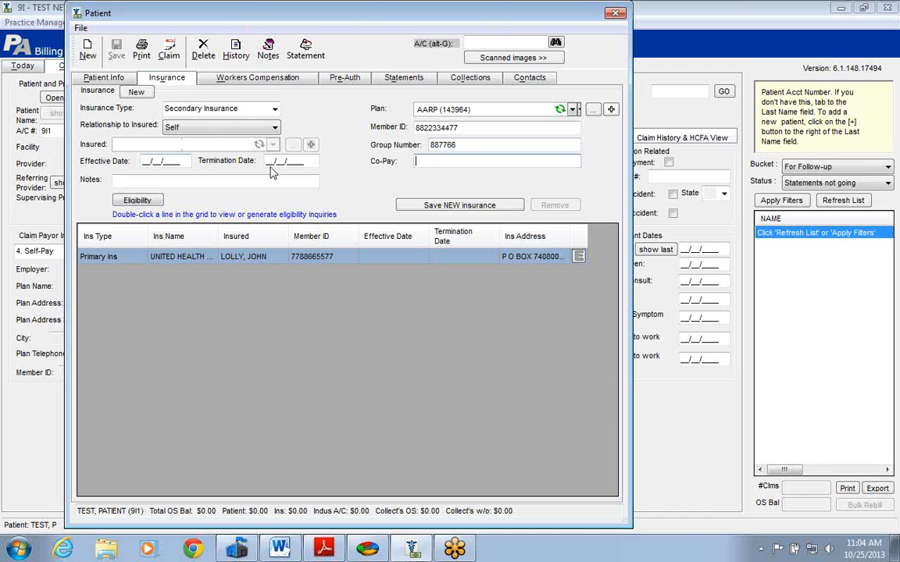
{"action": "left_click", "coordinate": [443, 205]}
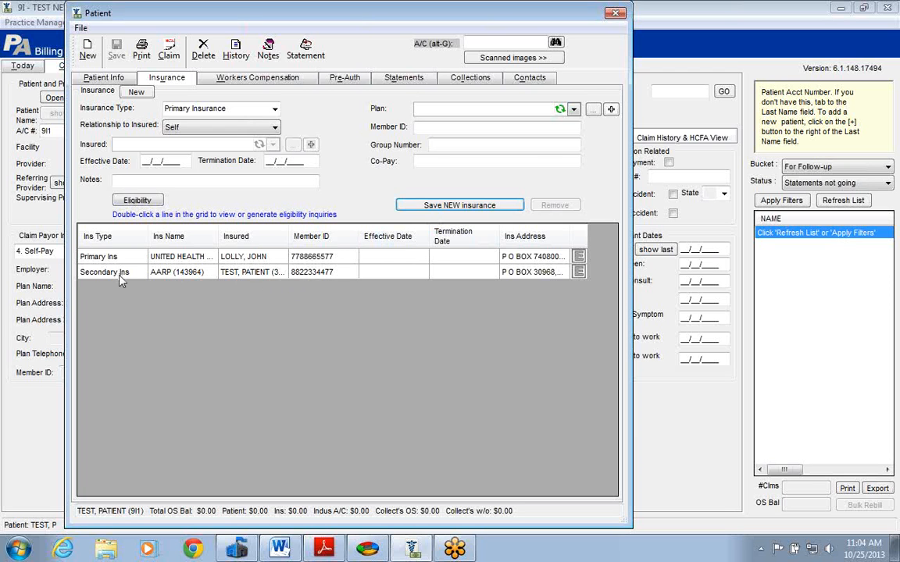
Load the saved secondary AARP insurance, replace the last two digits of its member ID with 00, and update the existing insurance.
{"action": "double_click", "coordinate": [142, 275]}
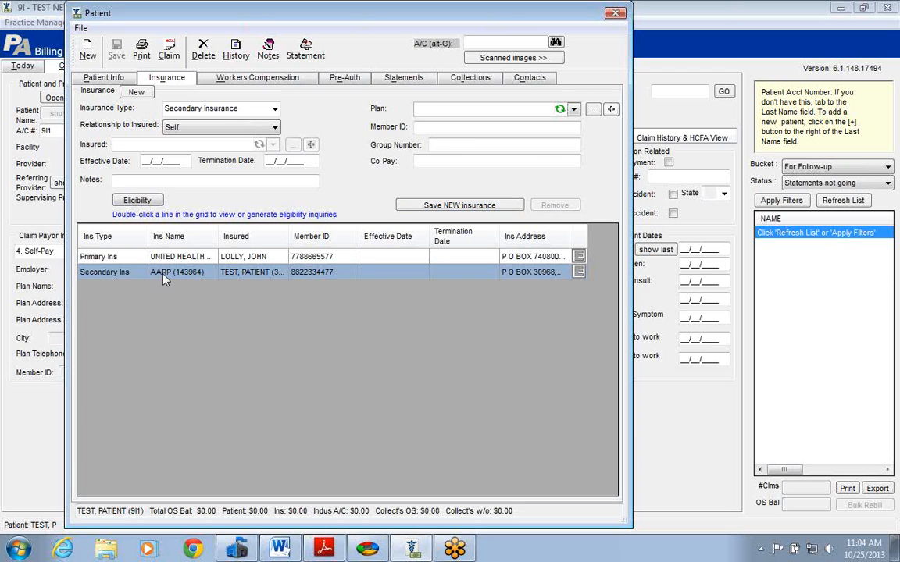
{"action": "left_click_drag", "start_coordinate": [469, 128], "coordinate": [407, 129]}
{"action": "left_click", "coordinate": [478, 127]}
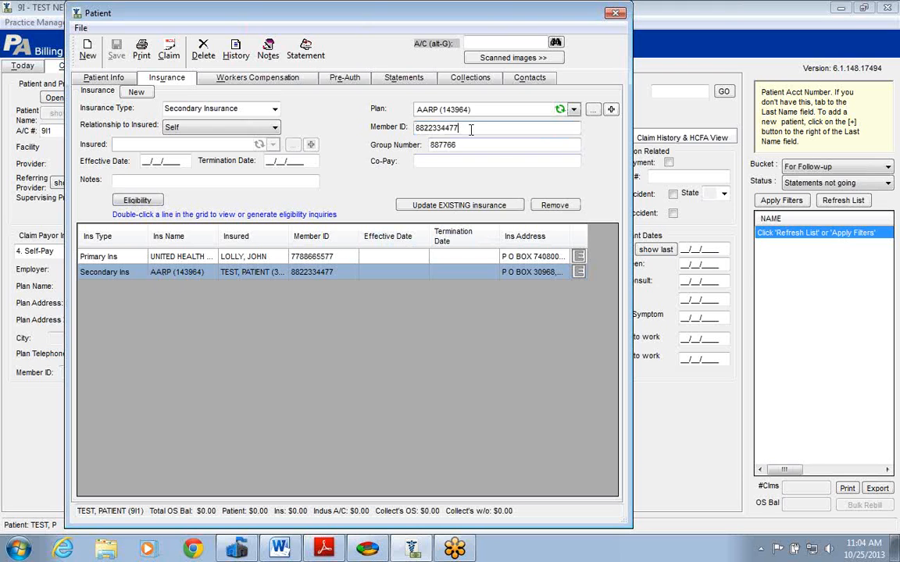
{"action": "key", "text": "BackSpace"}
{"action": "key", "text": "BackSpace"}
{"action": "type", "text": "00"}
{"action": "left_click", "coordinate": [430, 206]}
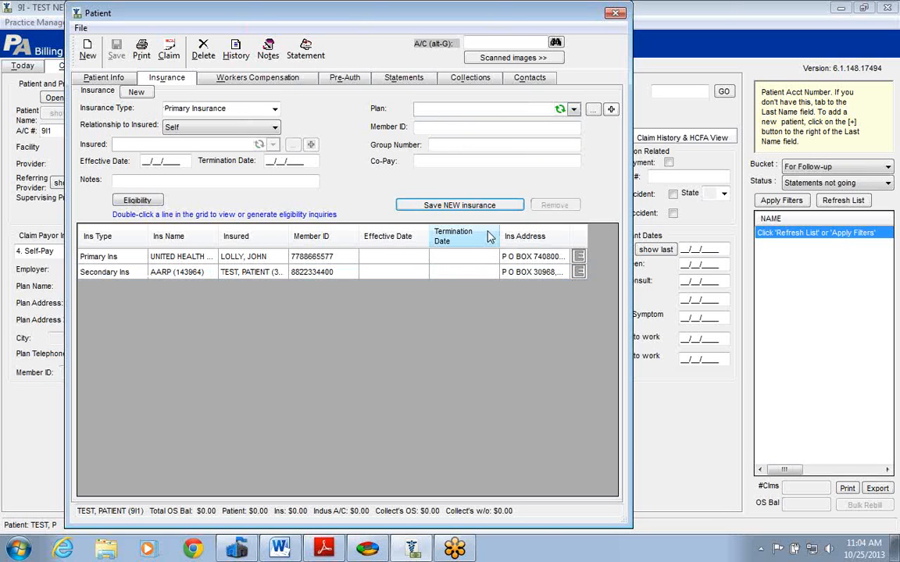
Load the secondary AARP insurance entry again and switch to training doc.pdf in Adobe Reader.
{"action": "double_click", "coordinate": [297, 273]}
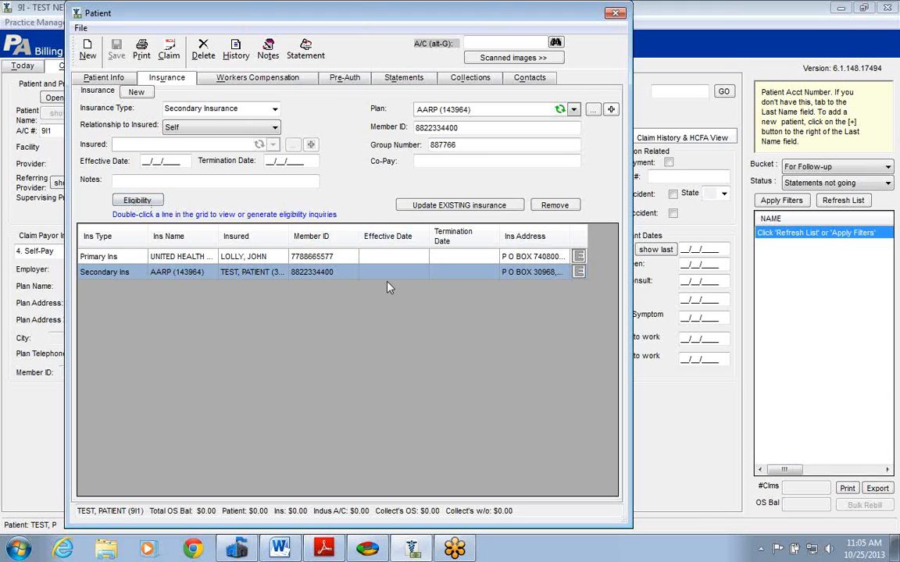
{"action": "left_click", "coordinate": [327, 550]}
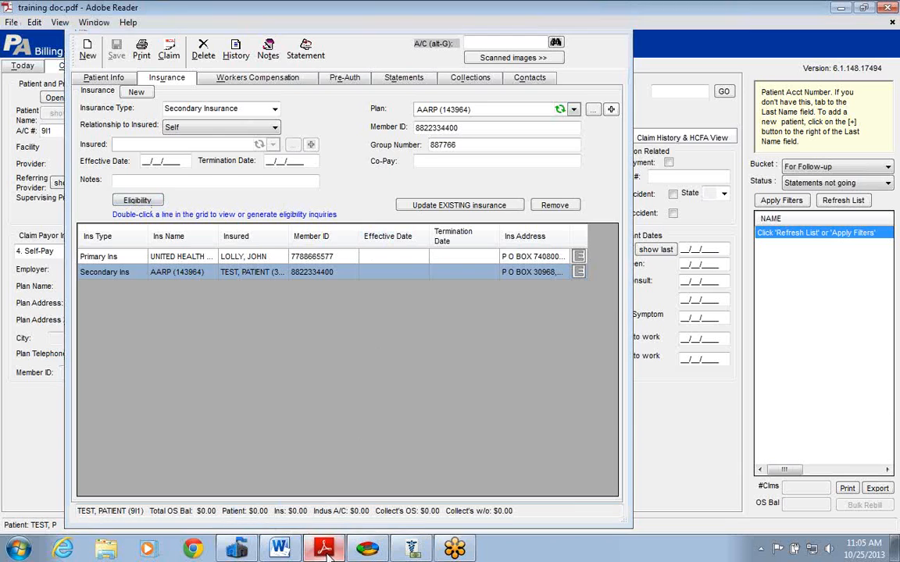